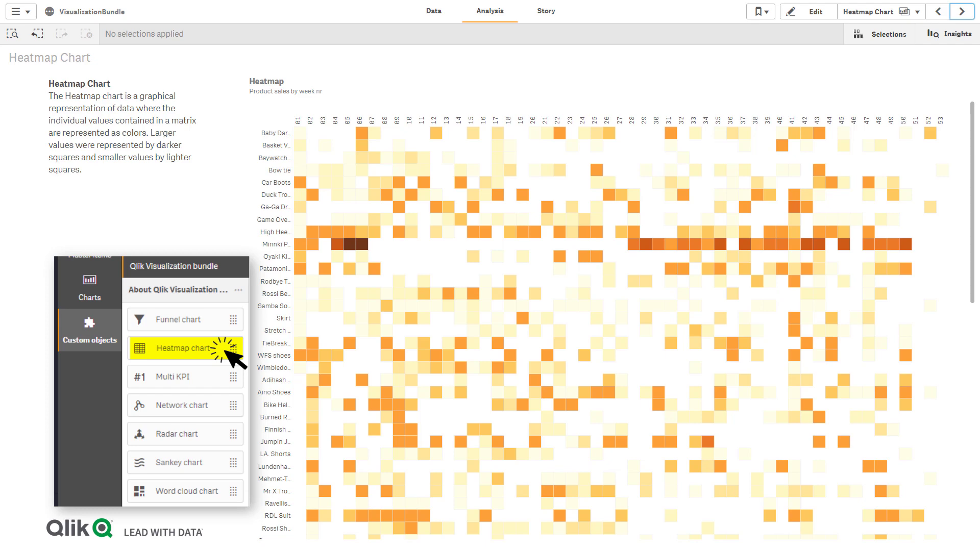
- Step from Heatmap through the Multi KPI, Network, Radar and Sankey sheets to Word cloud
key("Return")
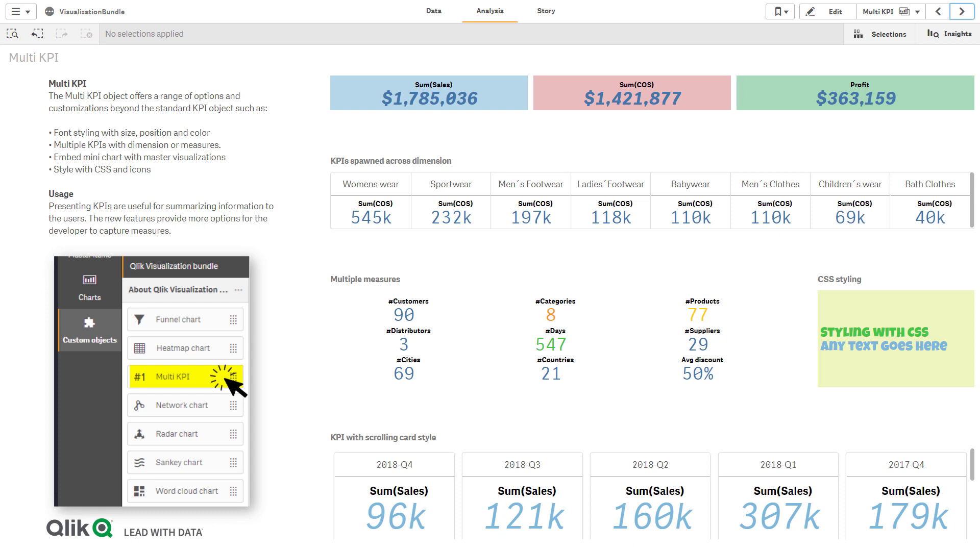
key("Return")
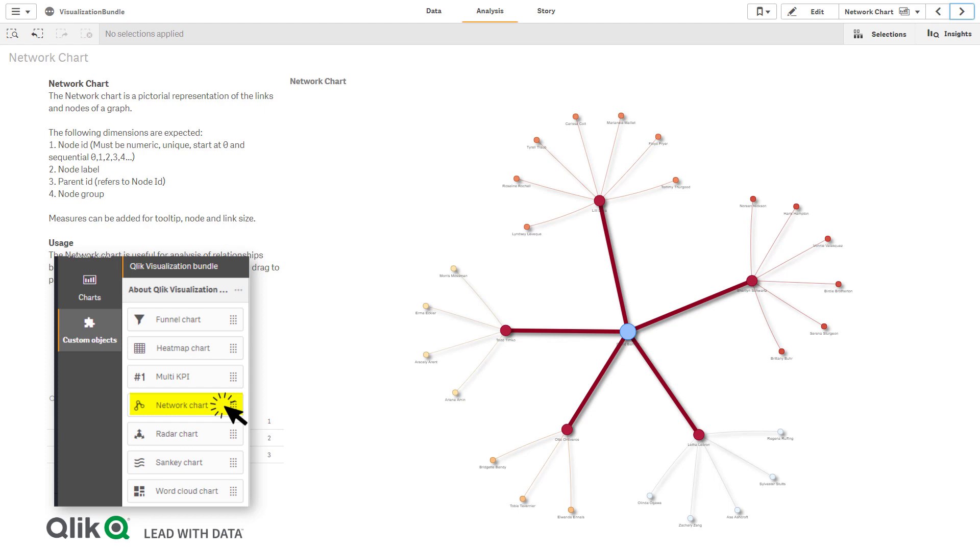
key("Return")
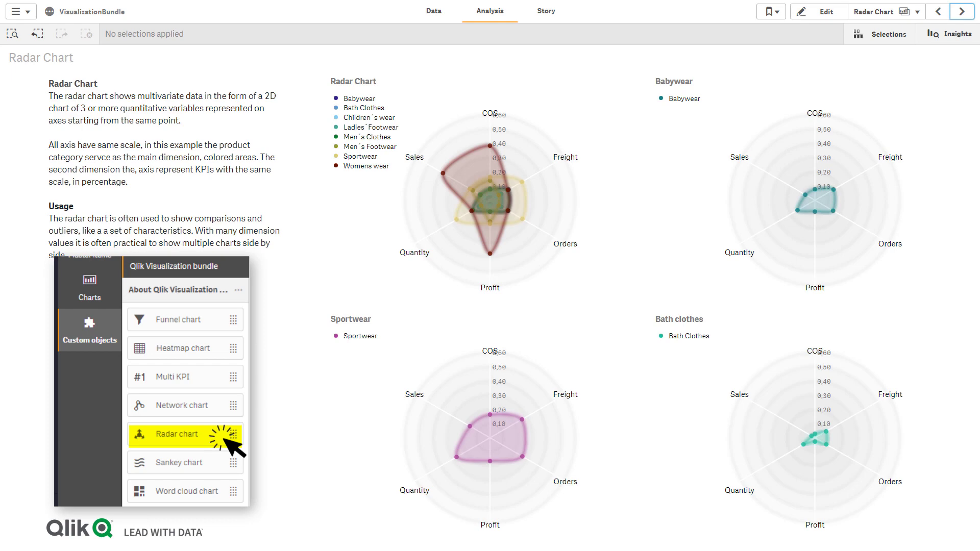
key("Return")
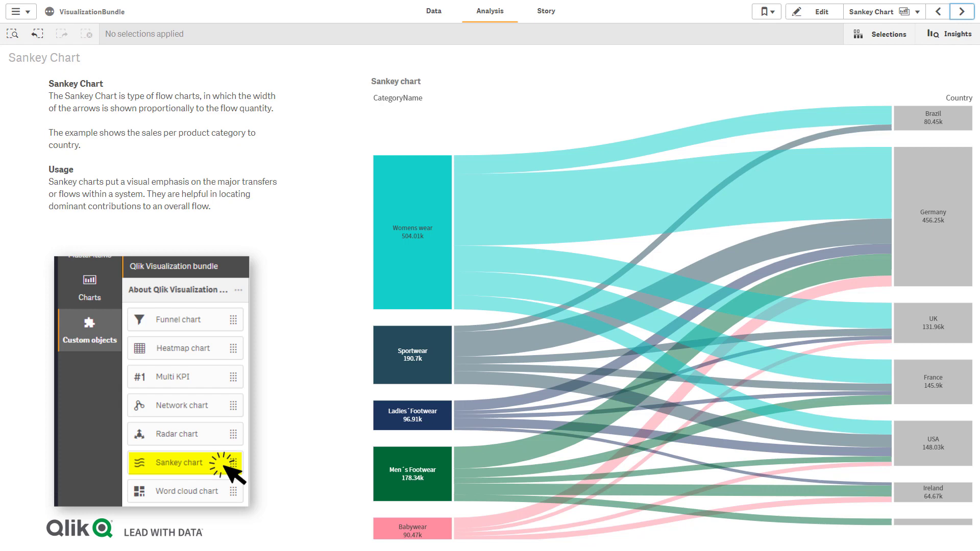
key("Return")
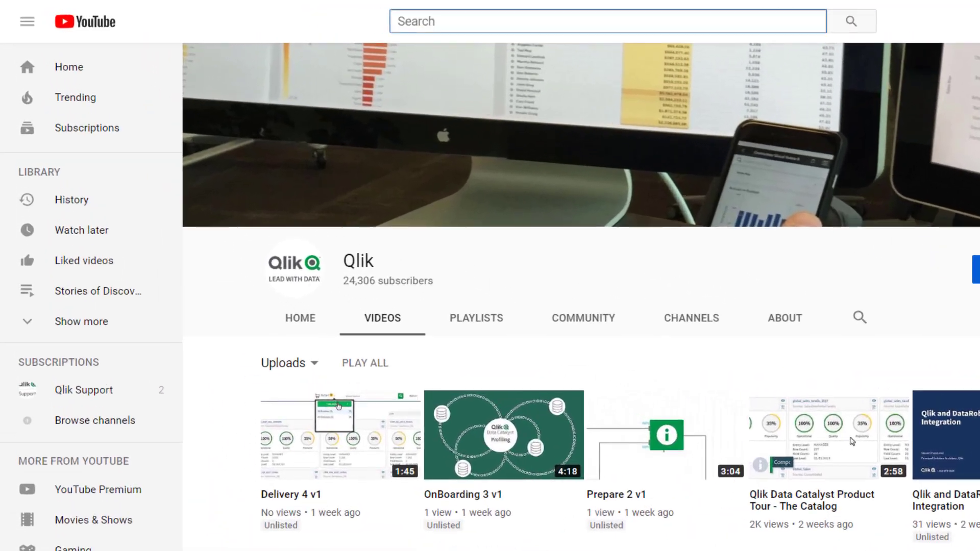
- Search YouTube for 'qlik help' and open the Qlik Help channel from the results
type("qlik help")
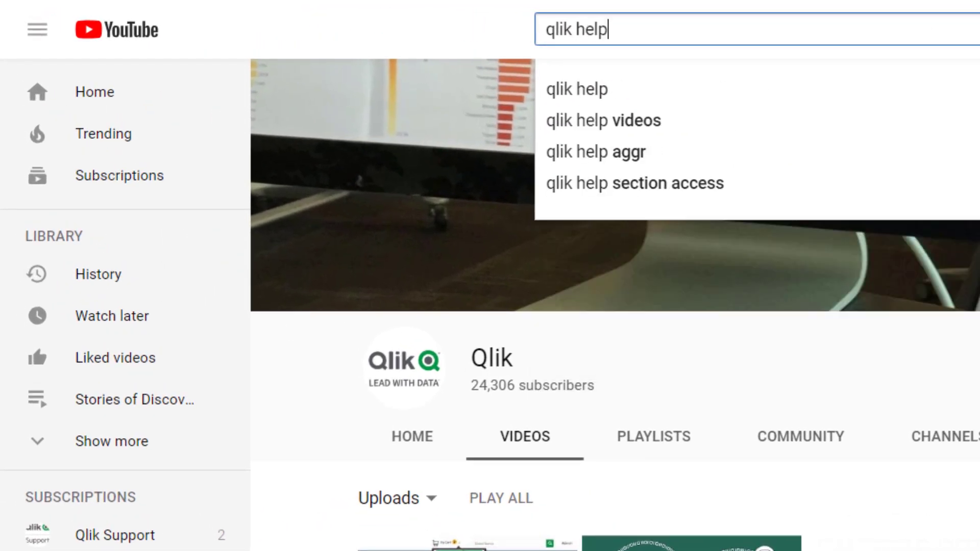
key("Return")
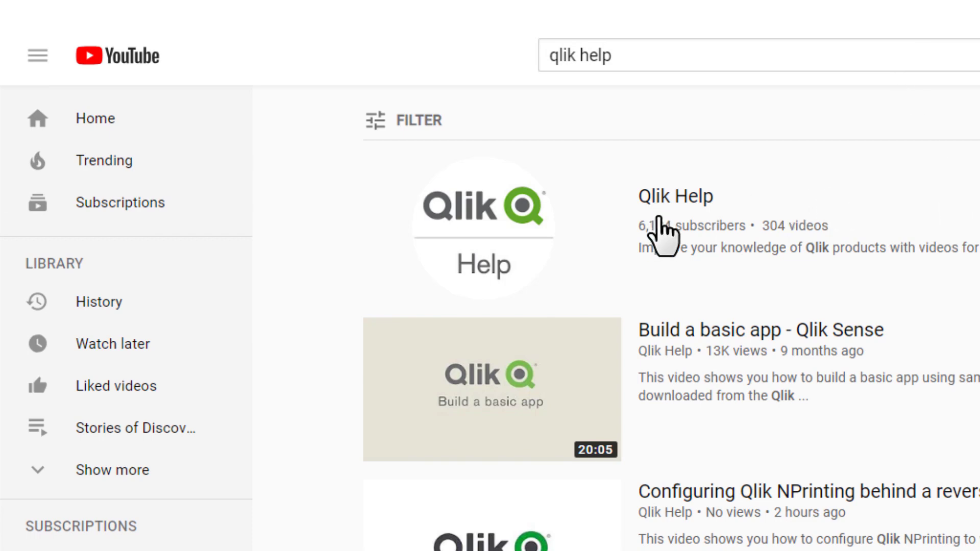
left_click(664, 199)
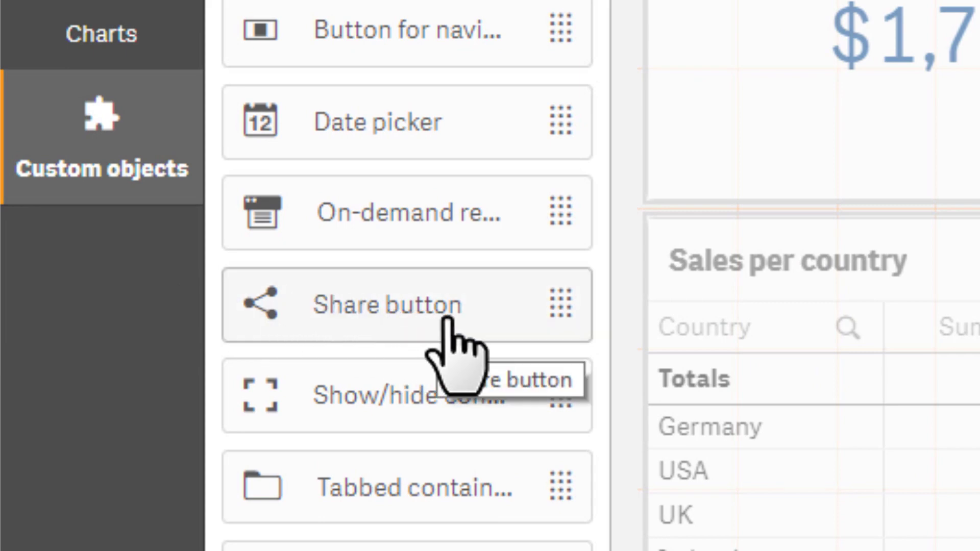
- Add a share button under Sales per country, filter Country Germany–France, and copy the dashboard link
left_click_drag(447, 321, 513, 478)
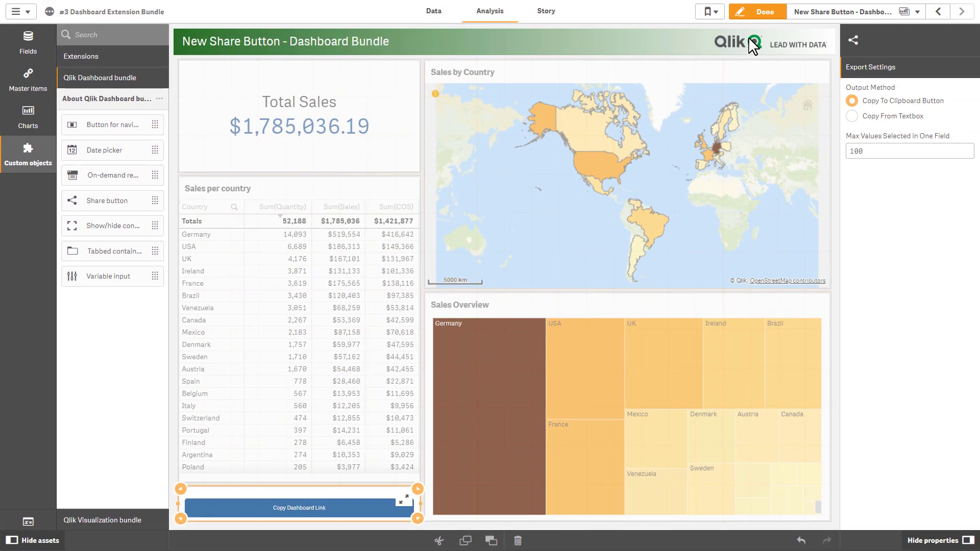
left_click(764, 15)
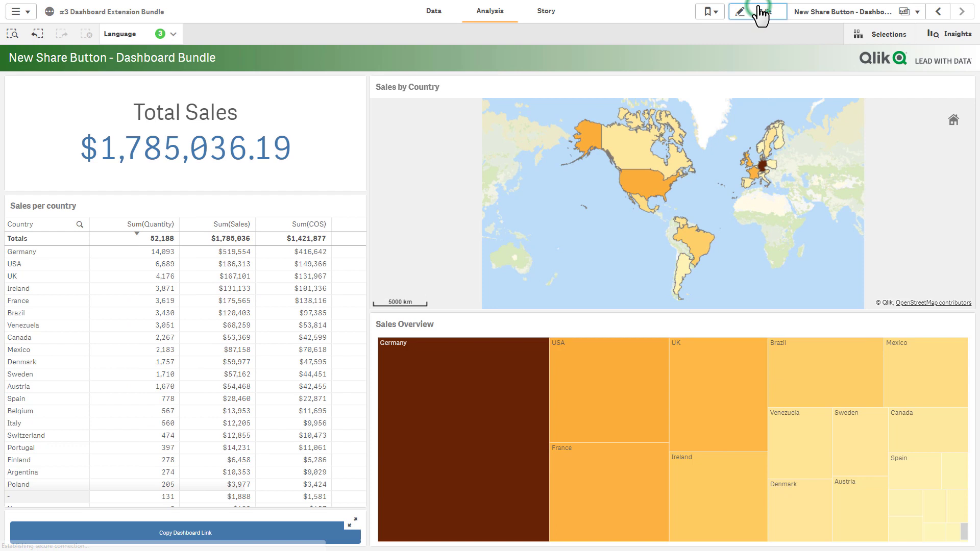
left_click_drag(66, 256, 73, 311)
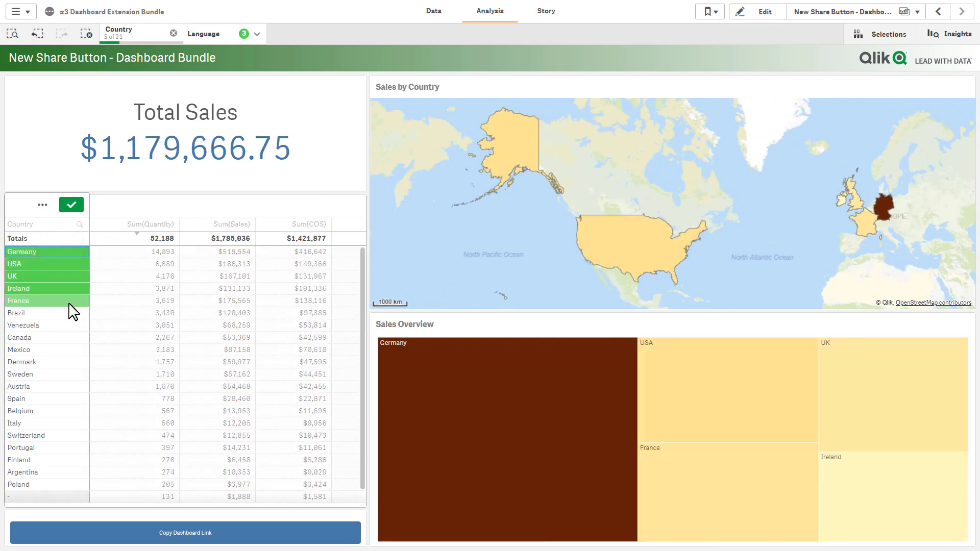
left_click(72, 207)
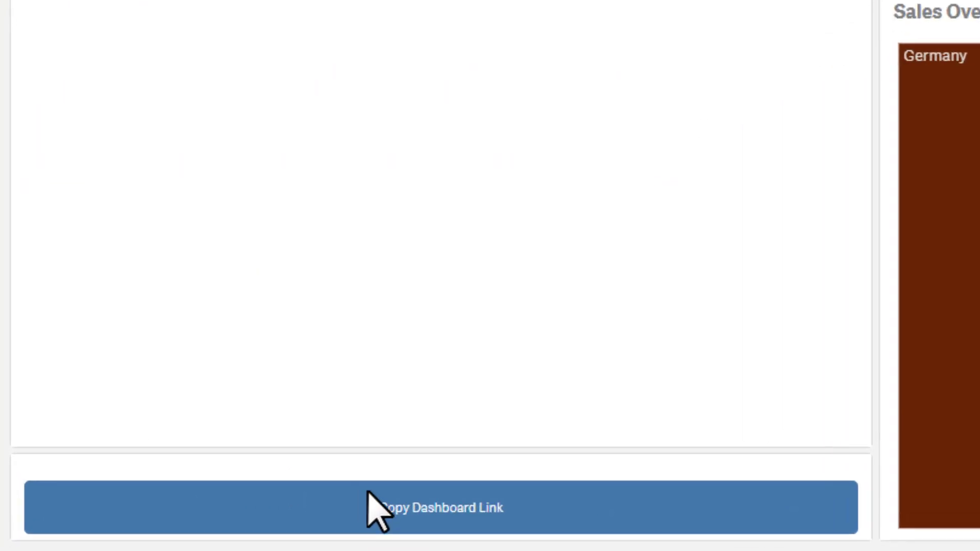
left_click(155, 529)
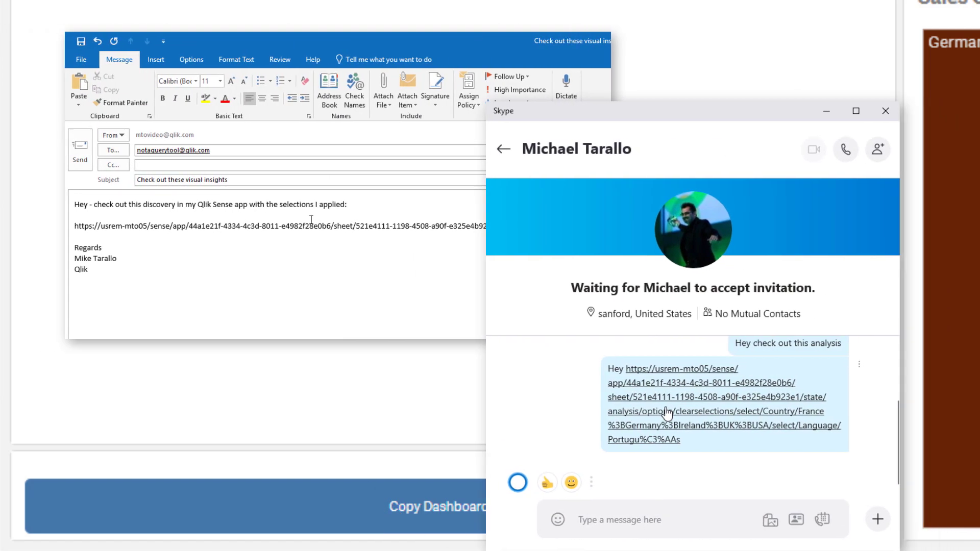
left_click(388, 507)
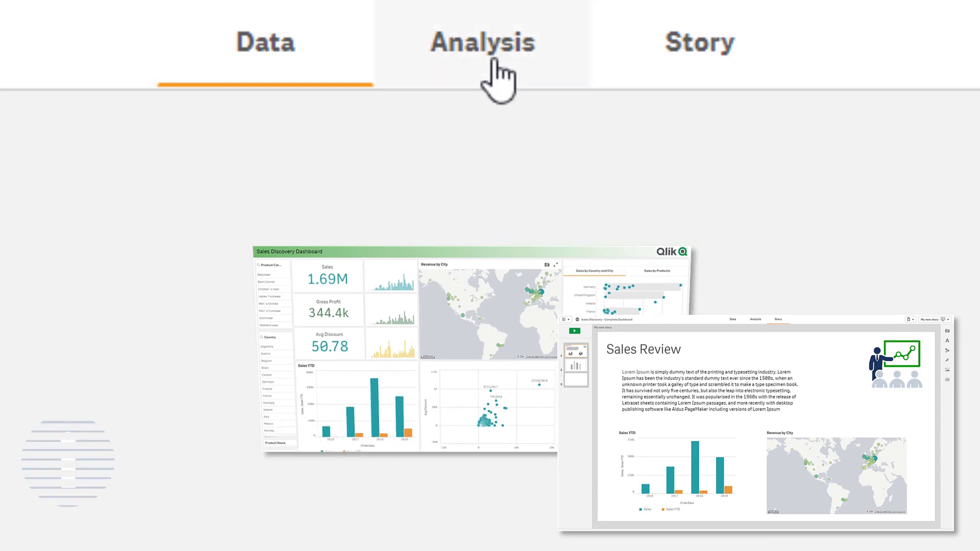
- Browse the Analysis sheets and My new story, then view the data model's table associations
left_click(488, 41)
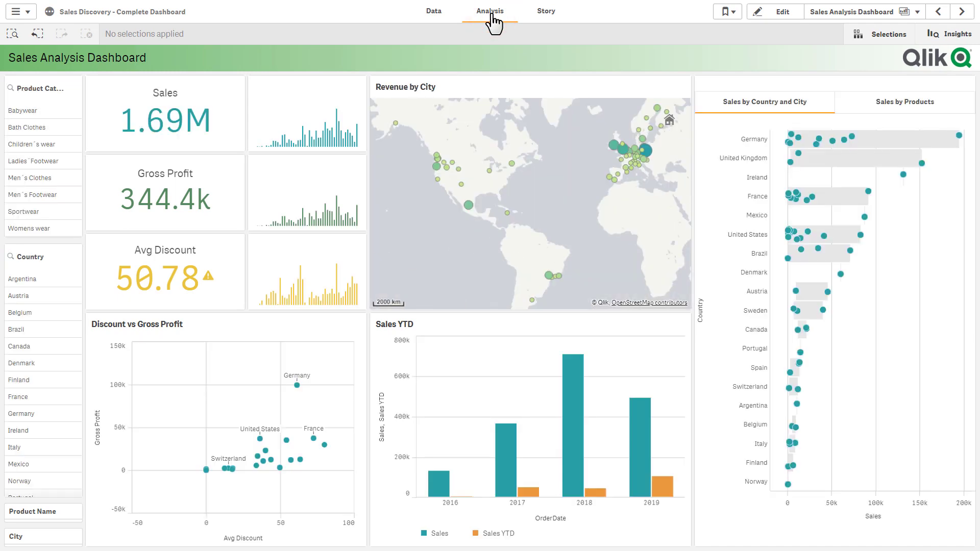
left_click(552, 15)
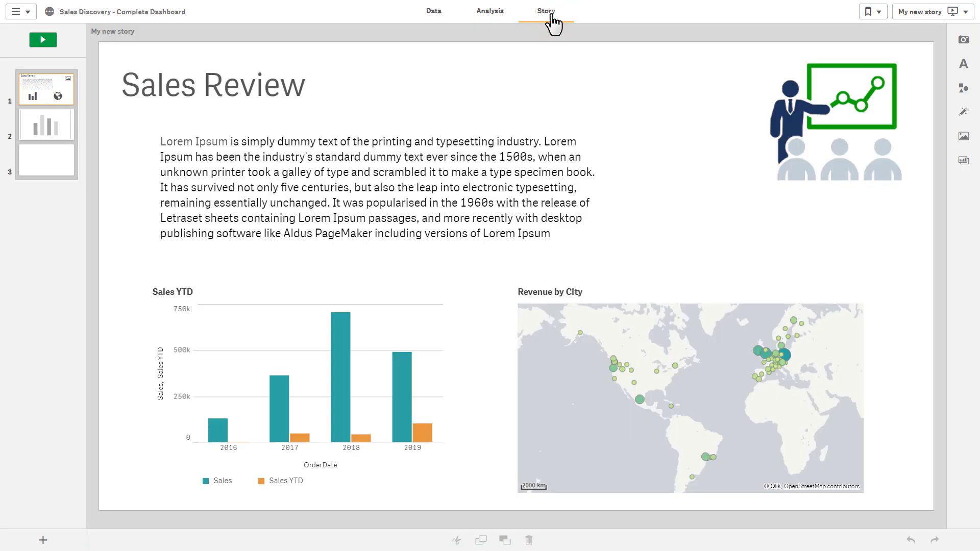
left_click(493, 14)
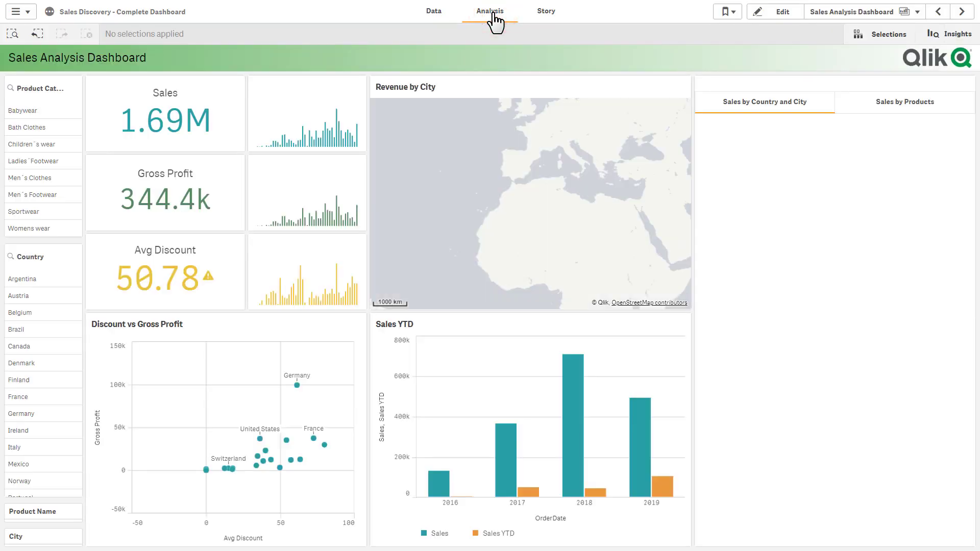
left_click(436, 13)
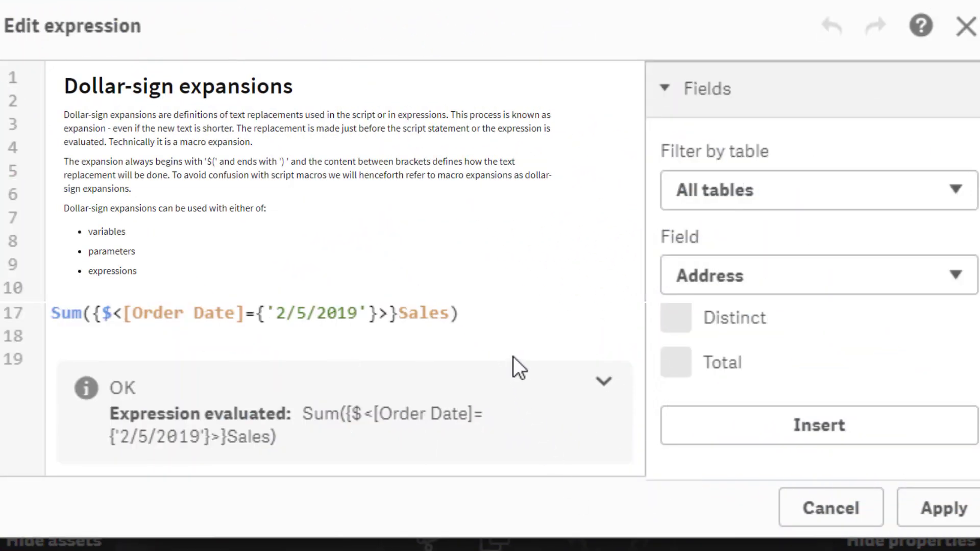
- Replace the hard-coded '2/5/2019' Order Date with $(=today()) in the Sum expression
left_click(515, 317)
key("Return")
key("Return")
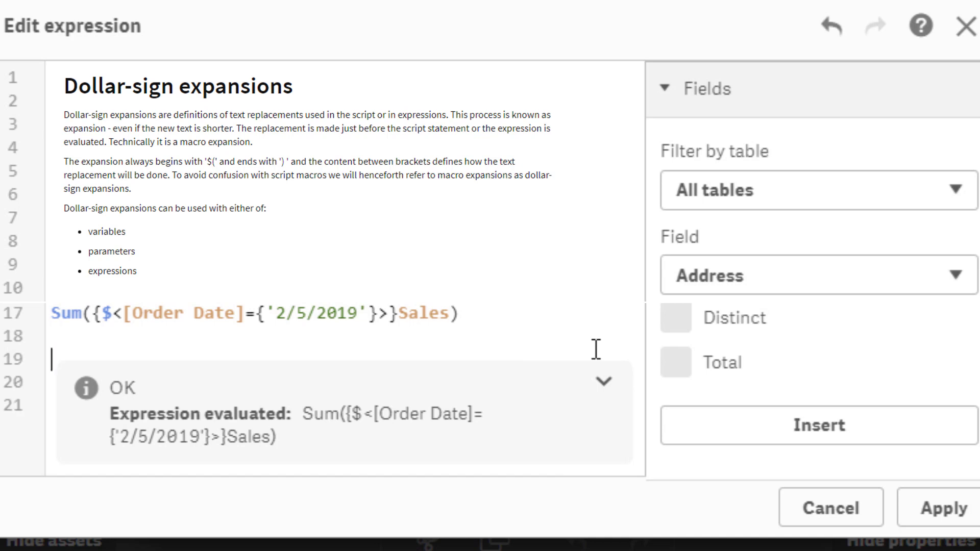
key("BackSpace")
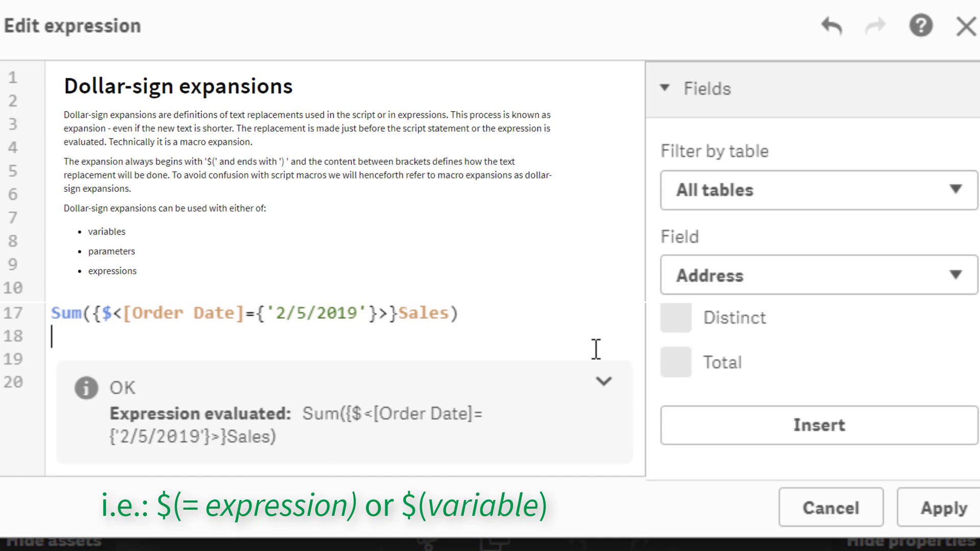
key("Up")
key("Right")
key("Right")
key("Right")
key("Right")
key("Right")
key("Right")
key("Right")
key("Right")
key("Right")
key("Right")
key("Right")
key("Right")
key("Right")
key("Right")
key("Right")
key("Right")
key("Right")
key("Right")
key("Right")
key("Right")
key("Right")
key("Delete")
key("Delete")
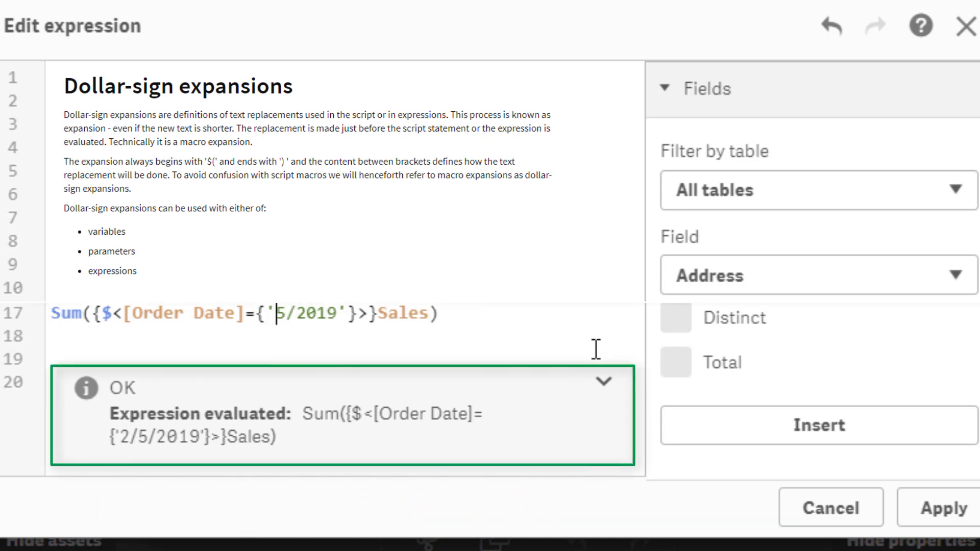
key("Delete")
key("Delete")
key("Delete")
key("Delete")
key("Delete")
key("Delete")
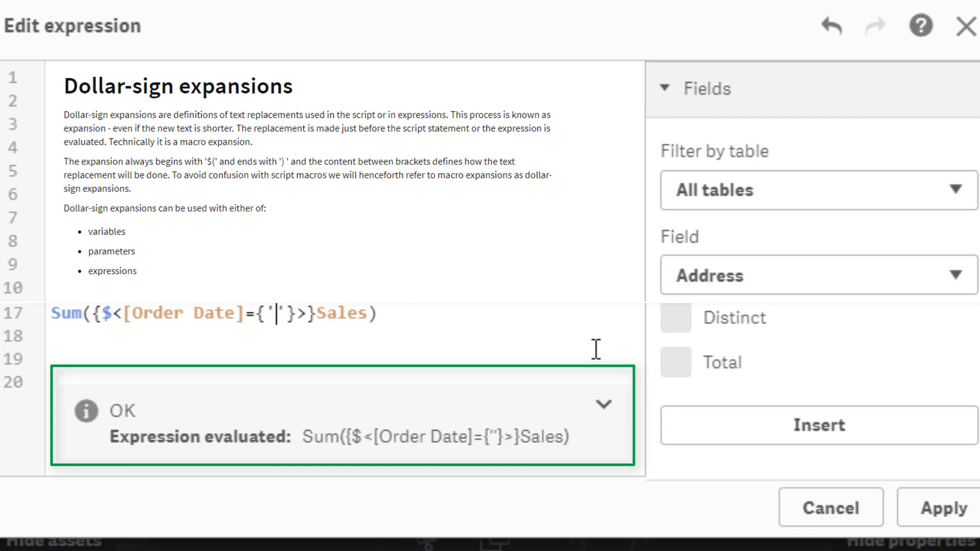
type("$(")
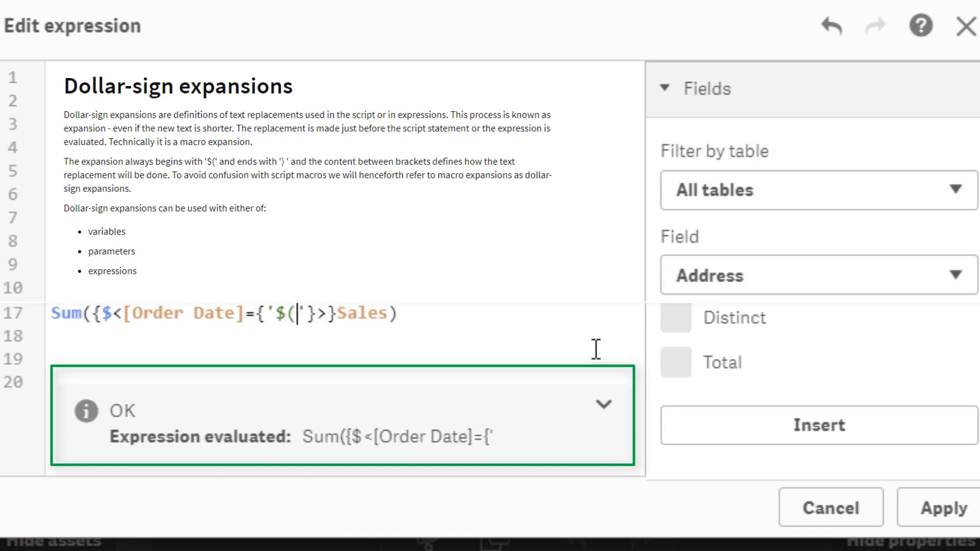
type("=t")
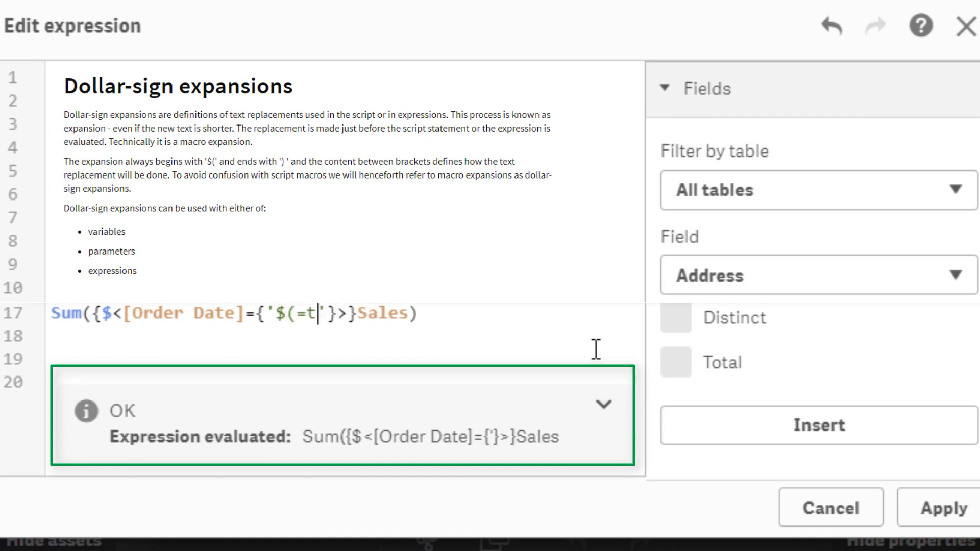
type("oday()")
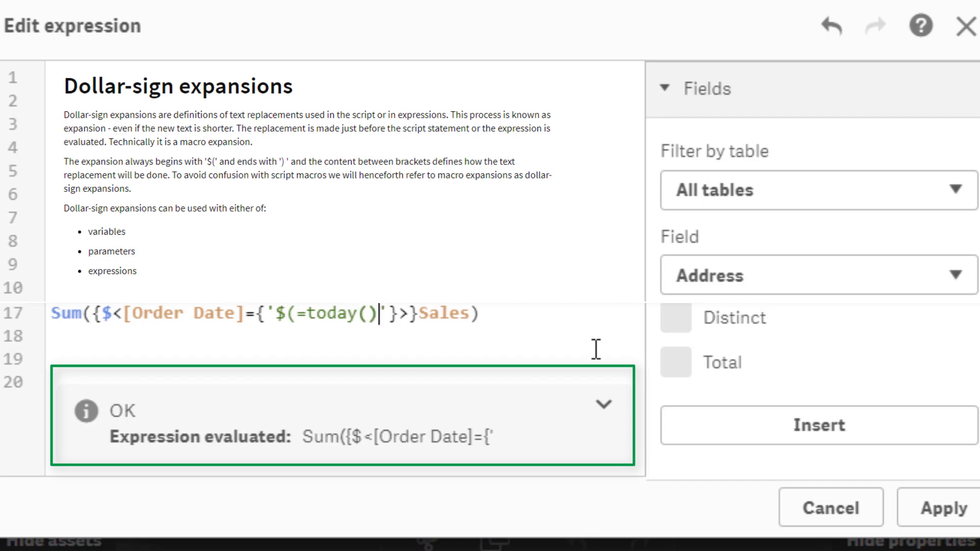
type(")")
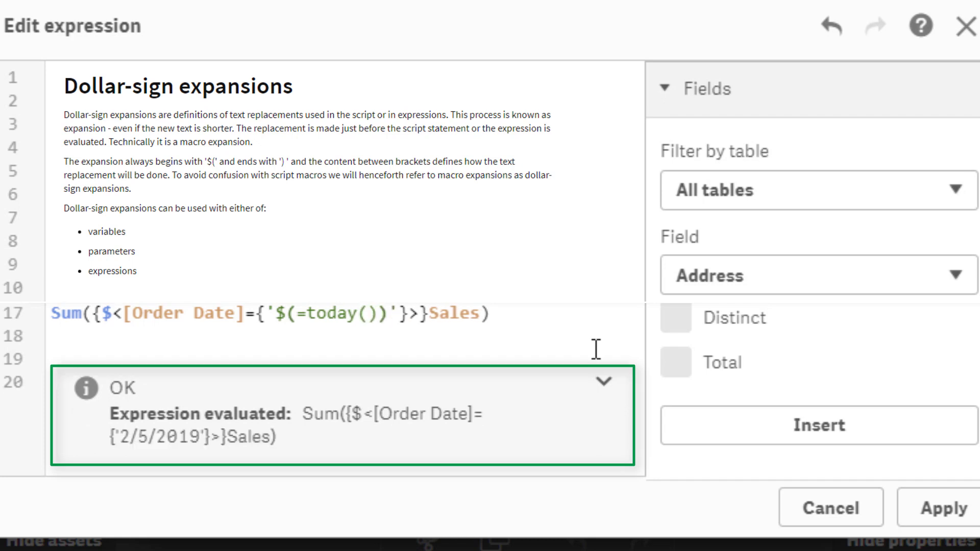
- Replace the Sales field with the $(variableMeasure1) variable as the measure
key("Right")
key("Right")
key("Right")
key("Right")
key("Delete")
key("Delete")
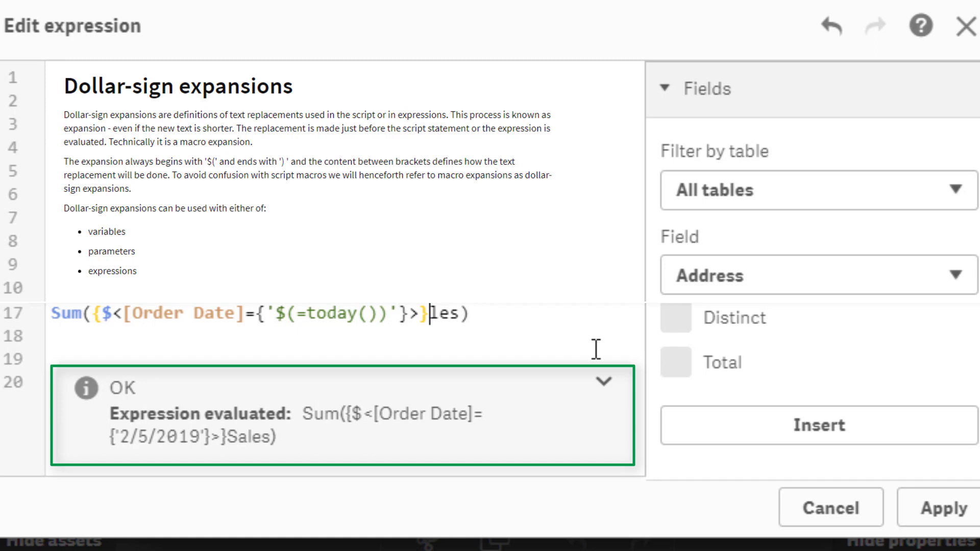
key("Delete")
key("Delete")
key("Delete")
type("$")
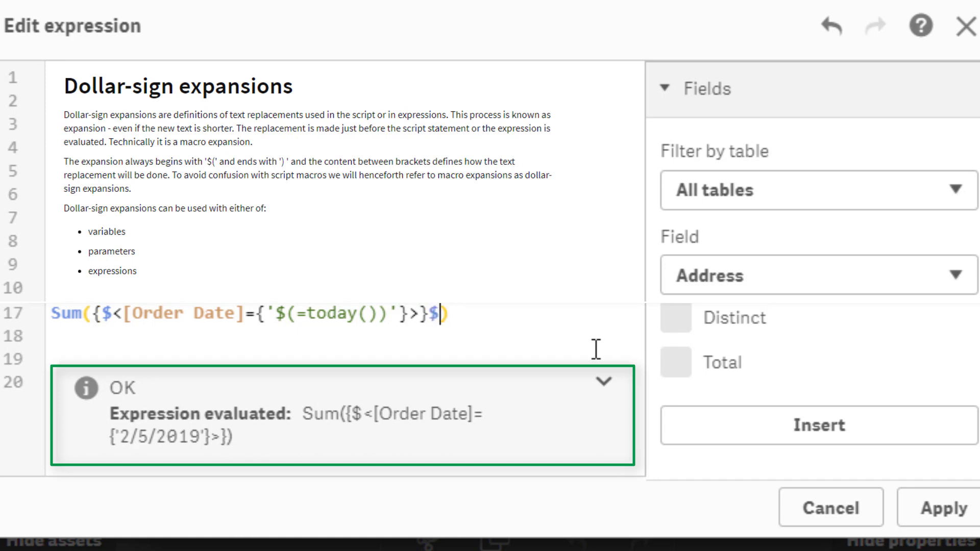
type("(")
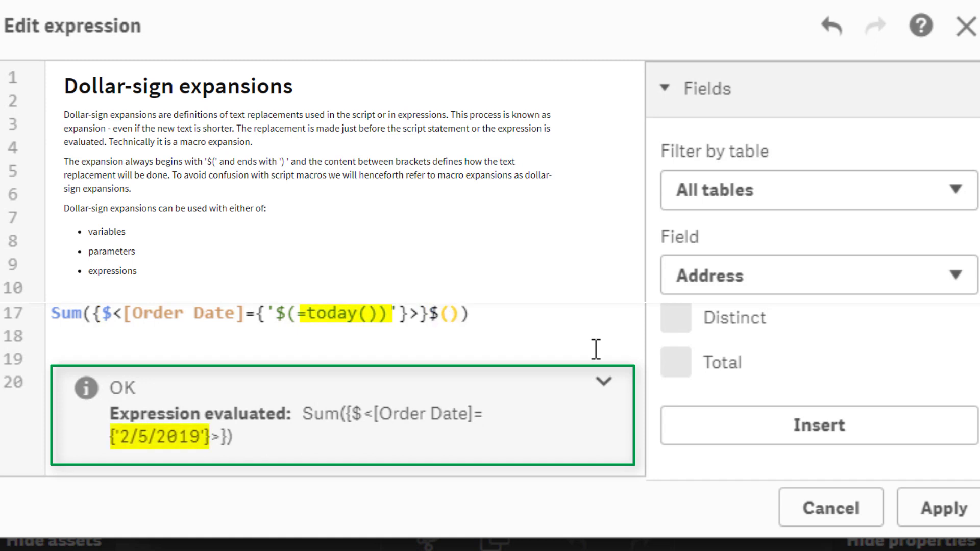
type("var")
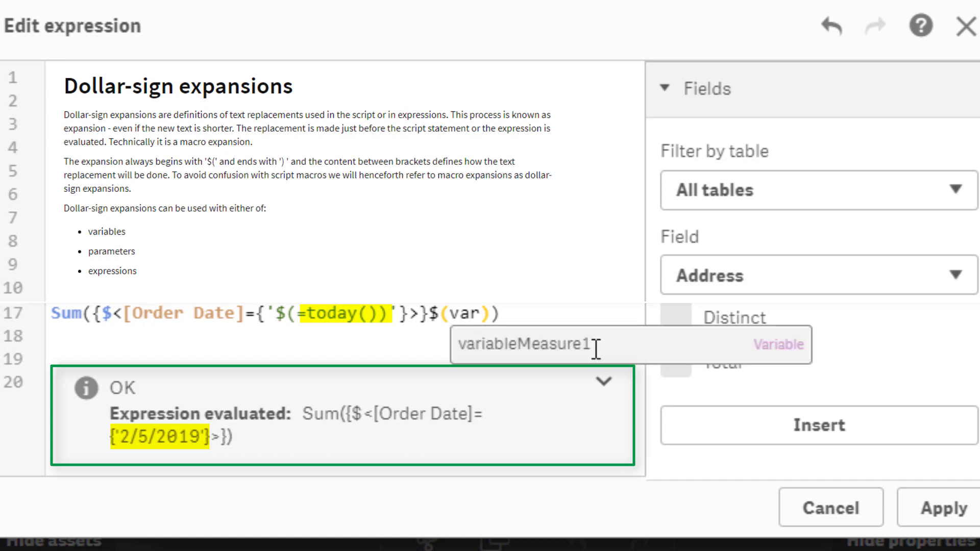
left_click(596, 348)
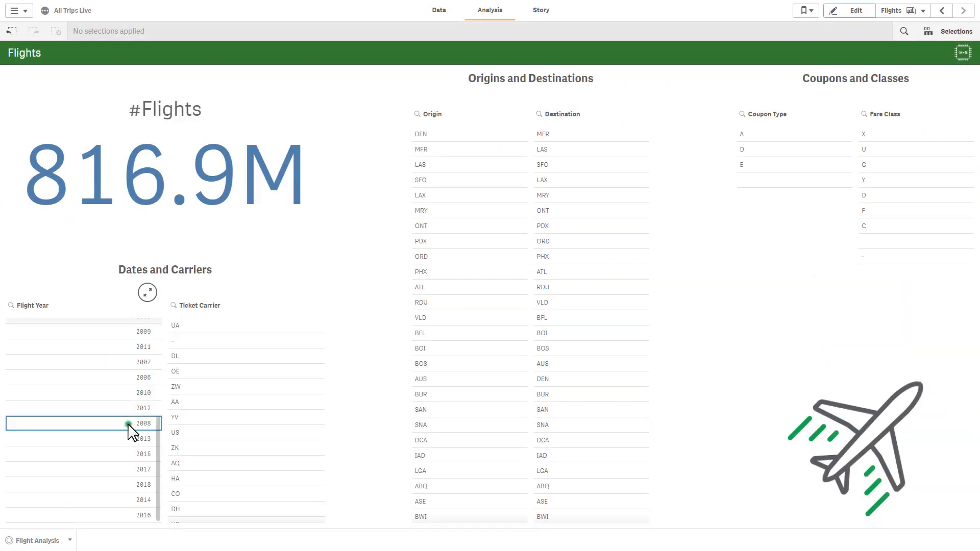
- Select Flight Year 2008, search and select destination MCO, and select fare class F
left_click(128, 424)
left_click(145, 288)
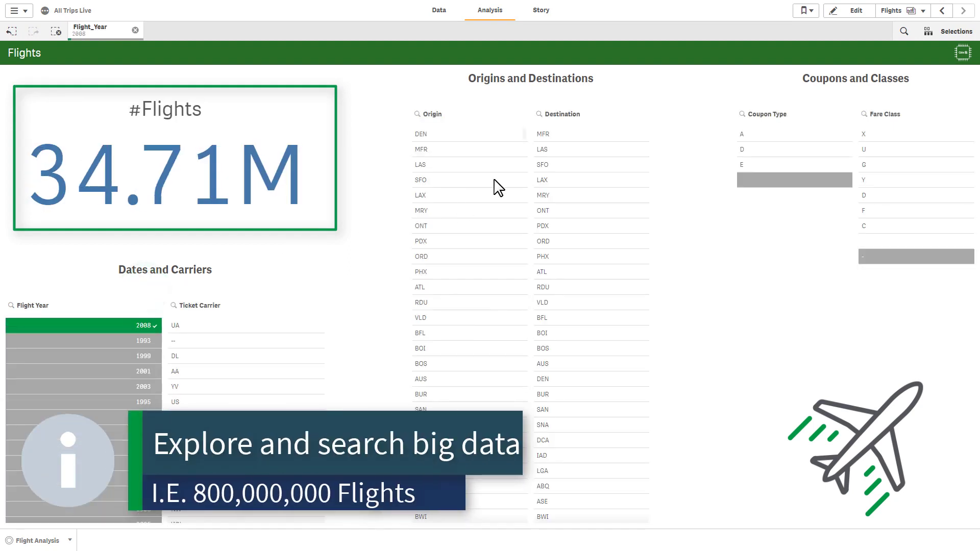
left_click(542, 120)
type("MCO")
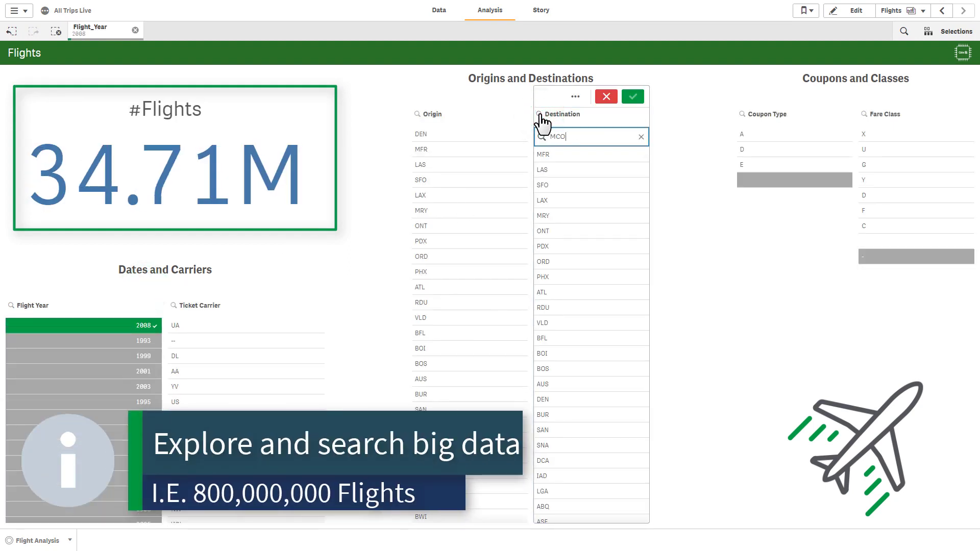
left_click(562, 154)
left_click(634, 97)
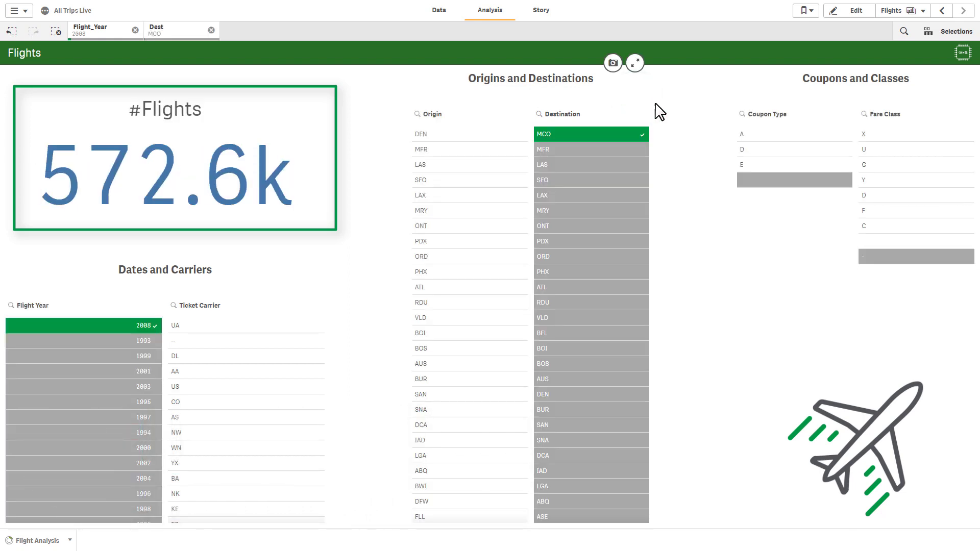
left_click(872, 211)
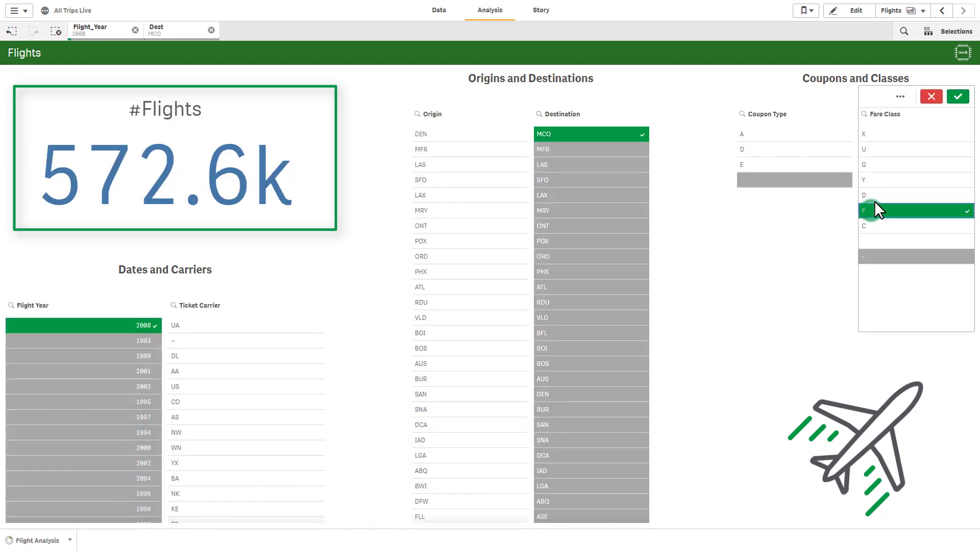
left_click(956, 101)
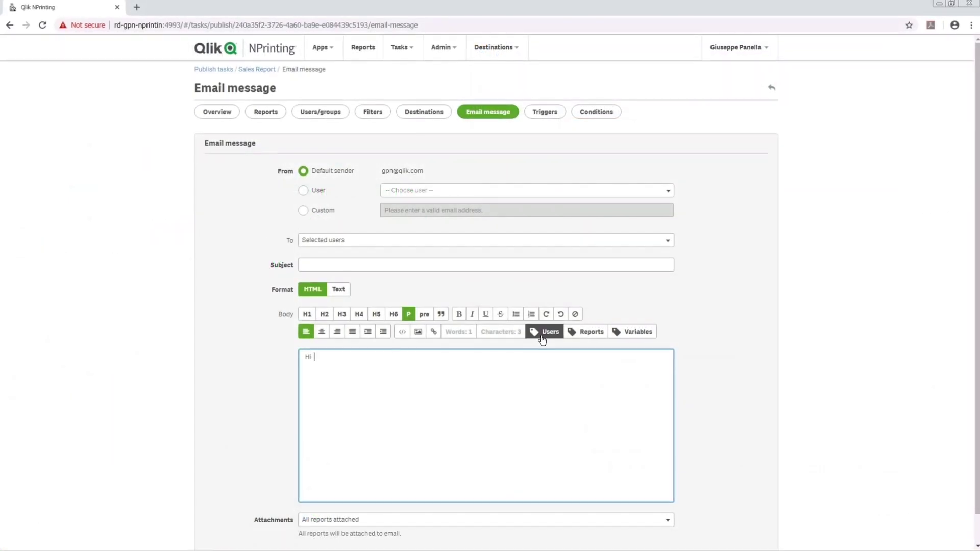
- Insert the User_FullName tag after 'Hi', then write 'The Total Sales for' on a new line
left_click(542, 332)
left_click(396, 106)
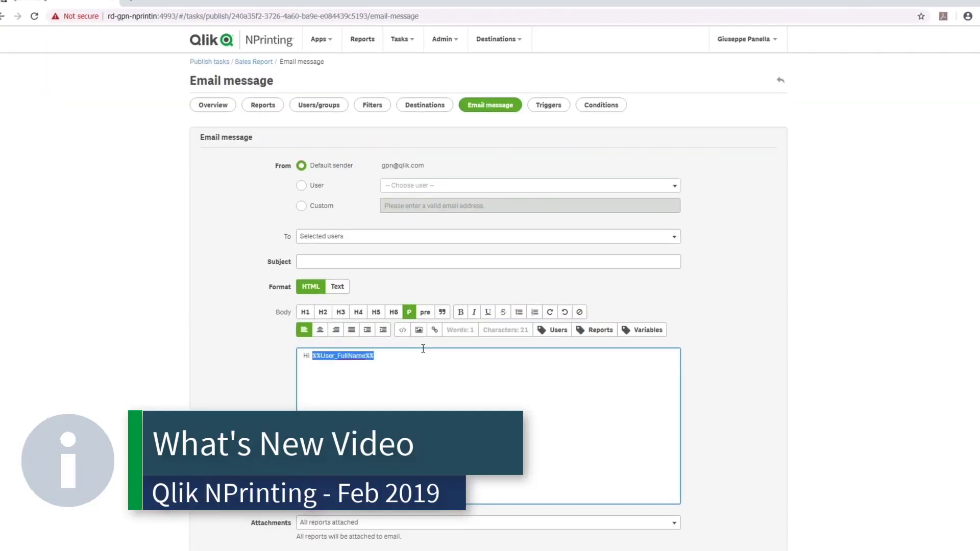
type(",")
key("Return")
type("The Total Sales for")
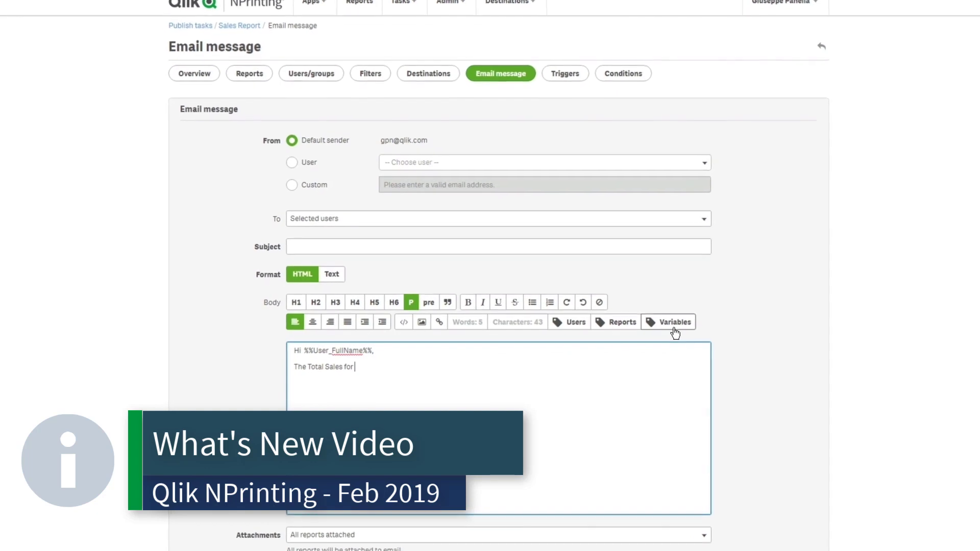
- Find the vCurrentYear variable by searching 'Curre' and insert its tag into the body
left_click(670, 323)
left_click(725, 93)
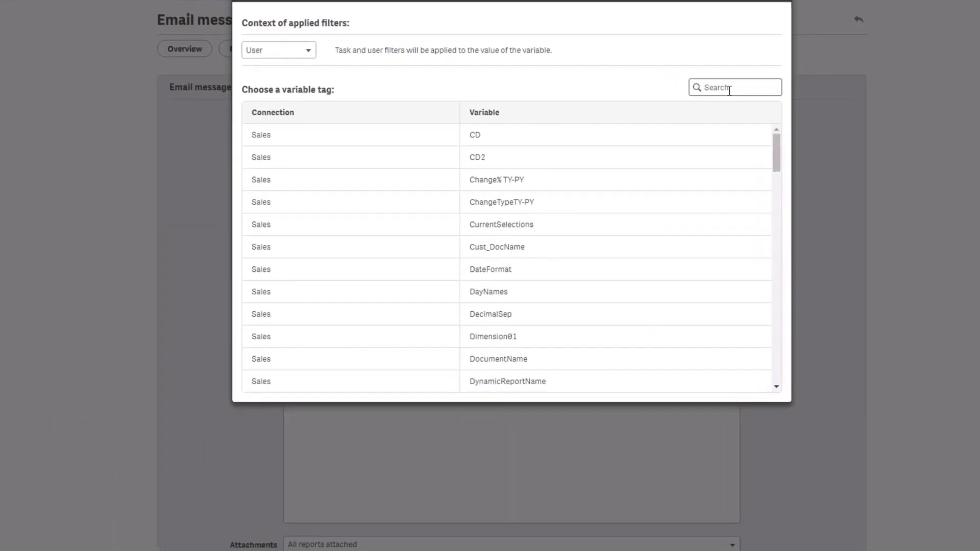
type("Curre")
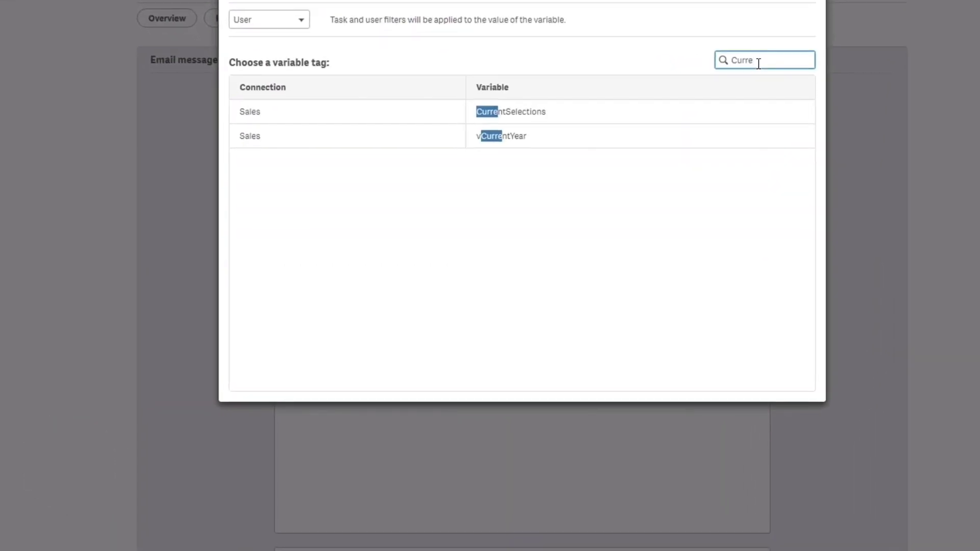
mouse_move(584, 128)
left_mouse_down()
mouse_move(564, 145)
mouse_move(580, 121)
left_mouse_up()
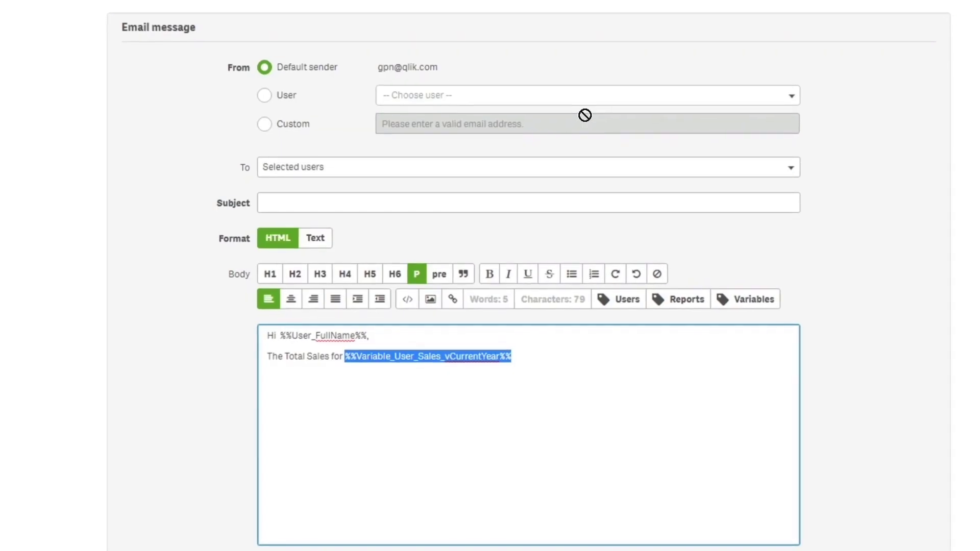